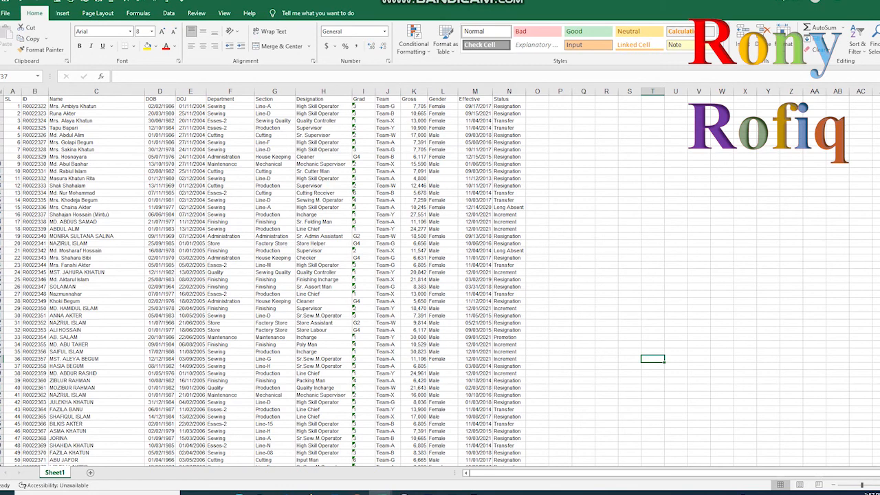
- Insert a pivot table on a new worksheet using the employee data in Sheet1 as its source
left_click(231, 200)
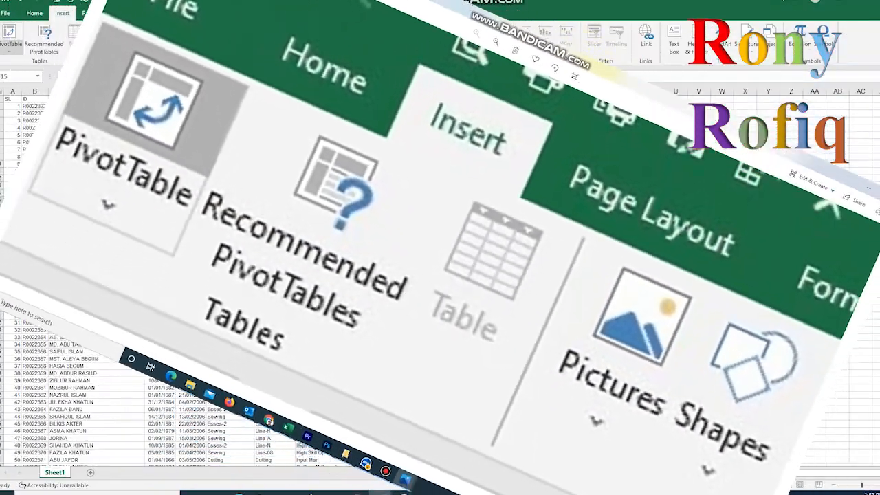
left_click(10, 35)
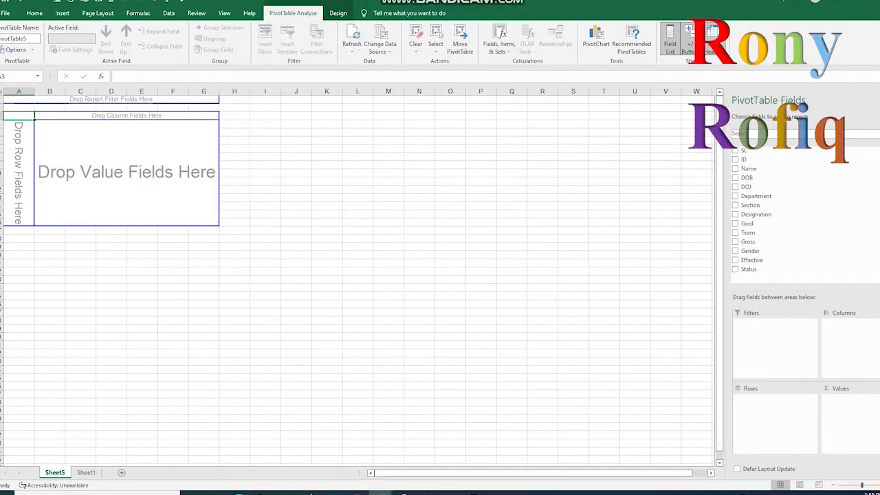
- Insert four blank rows above the empty pivot table in Sheet5 and select a cell inside its layout
left_click(172, 99)
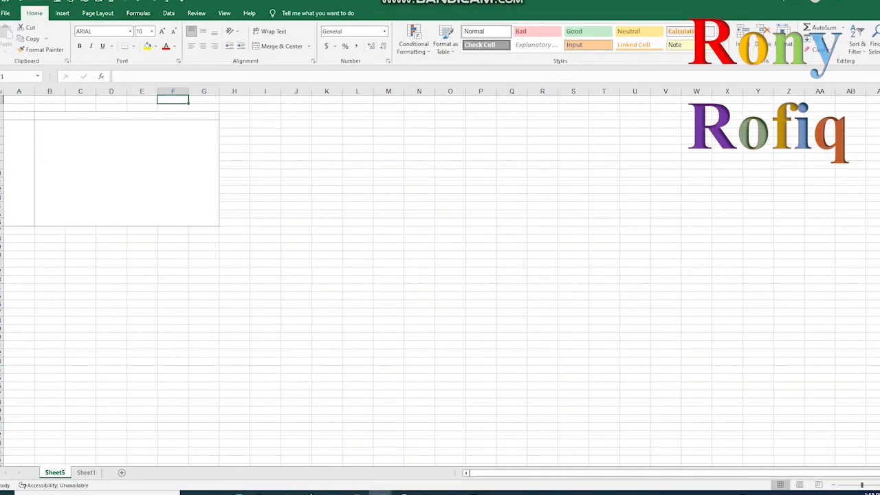
left_click(168, 2)
left_click(167, 2)
left_click(168, 3)
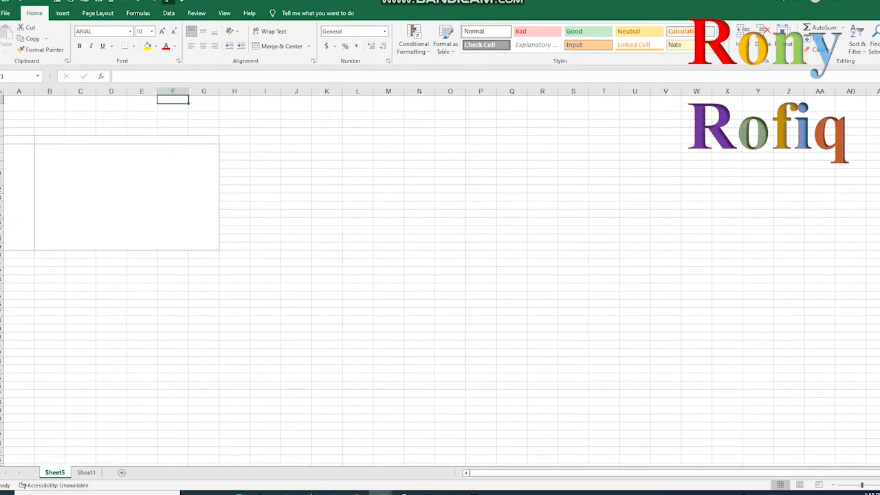
left_click(168, 2)
left_click(265, 206)
left_click(18, 181)
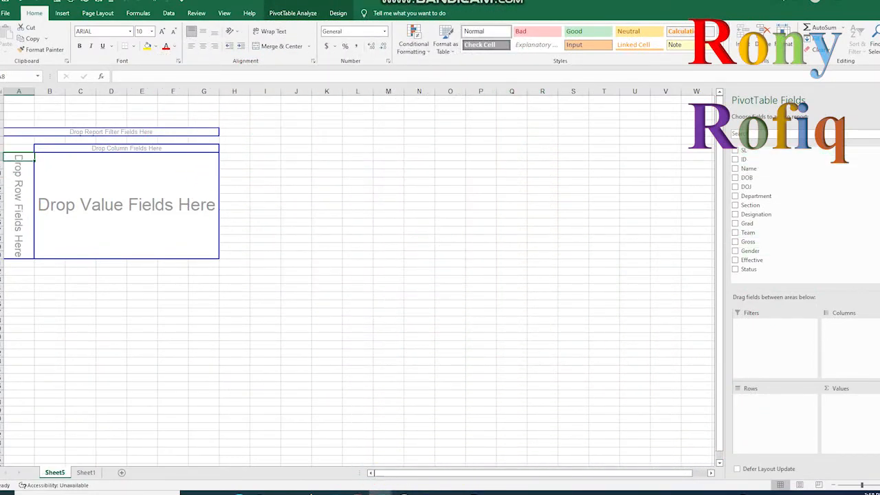
- Fill the header row of Sheet1, from SL to Status, with yellow
left_click(86, 472)
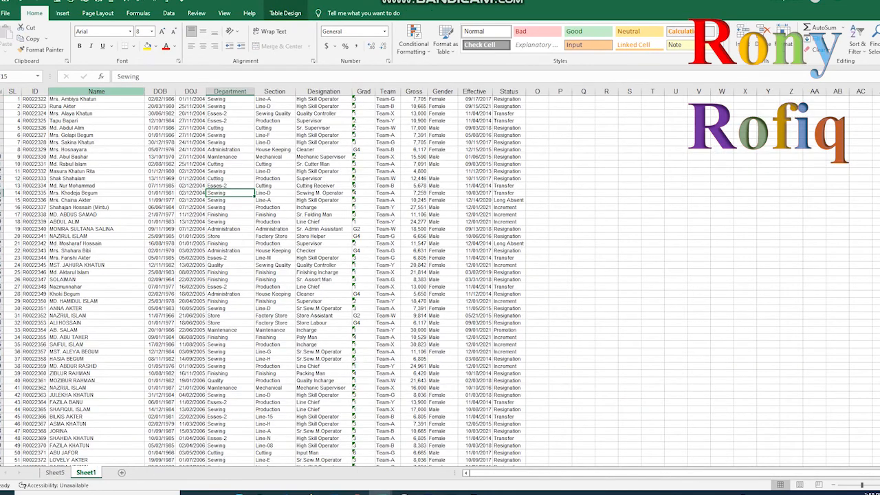
scroll(440, 278, "up", 1)
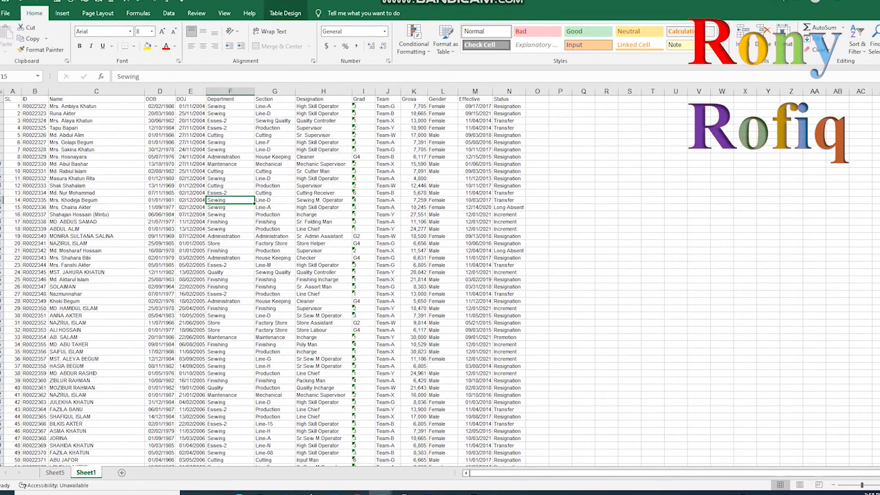
left_click_drag(12, 99, 509, 99)
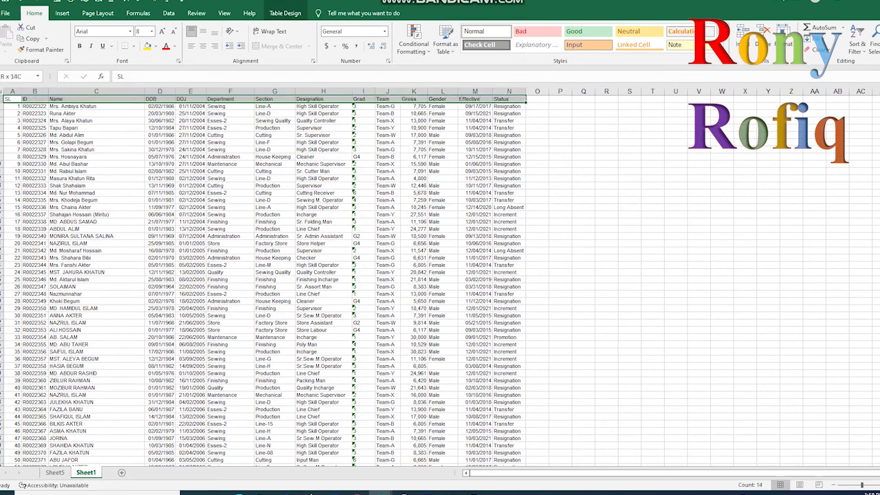
left_click(147, 46)
left_click(191, 128)
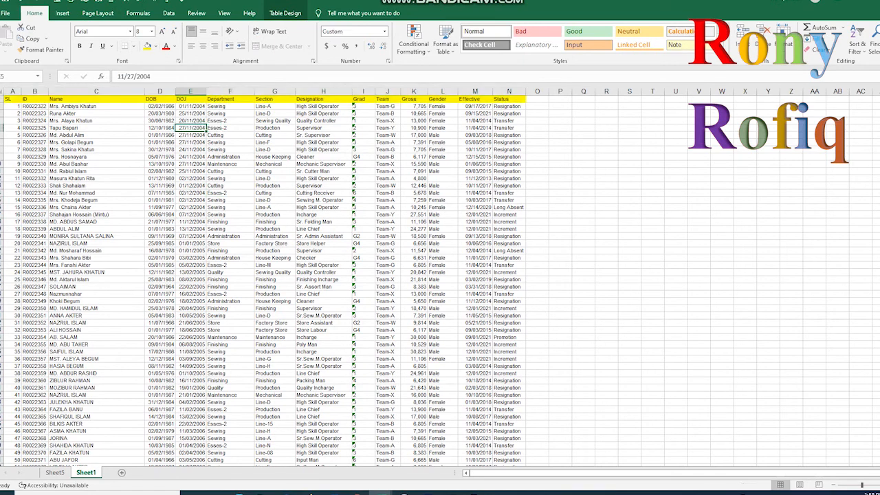
- Compare the pivot table's field list in Sheet5 with the highlighted column headers in Sheet1
left_click(55, 473)
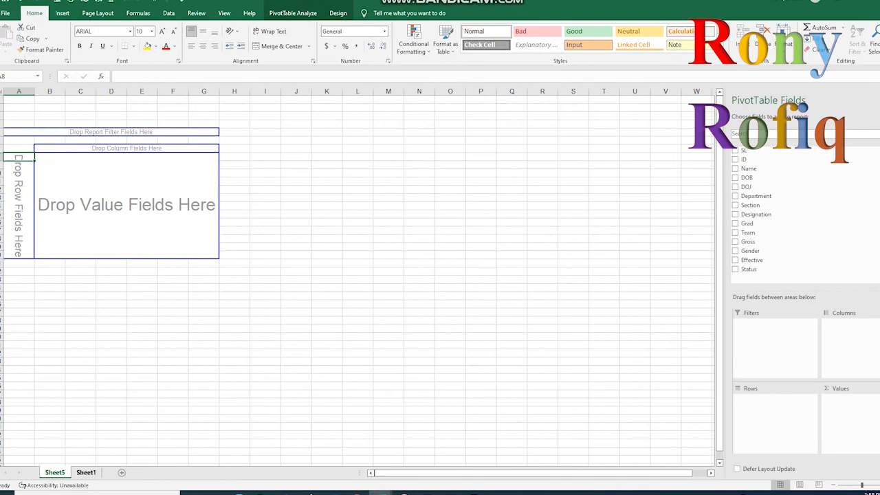
left_click(86, 473)
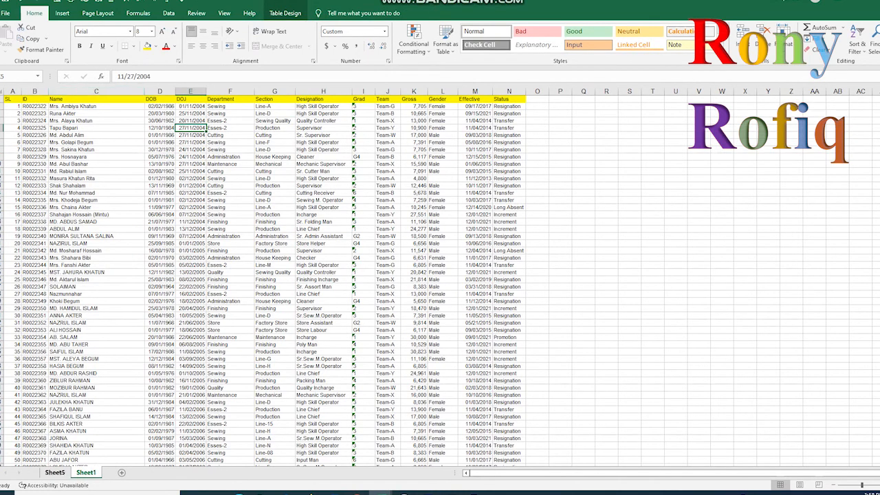
left_click(55, 473)
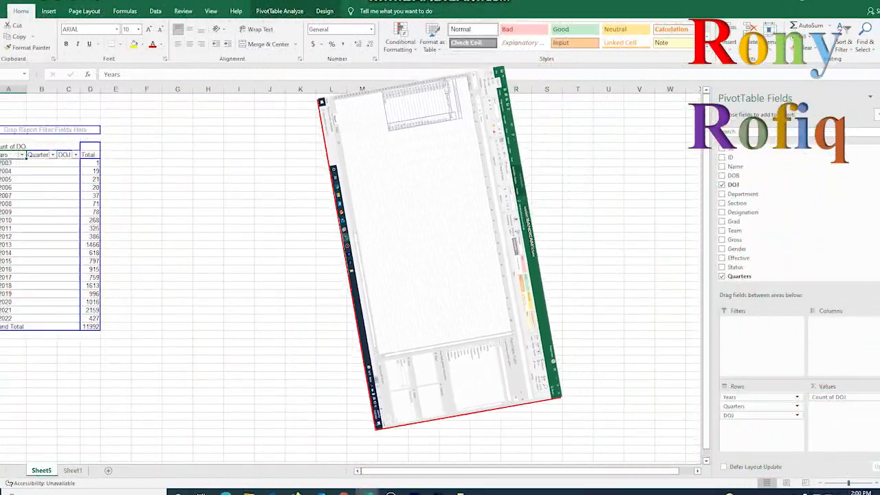
- Remove the Quarters field from the pivot table's rows
left_click(764, 406)
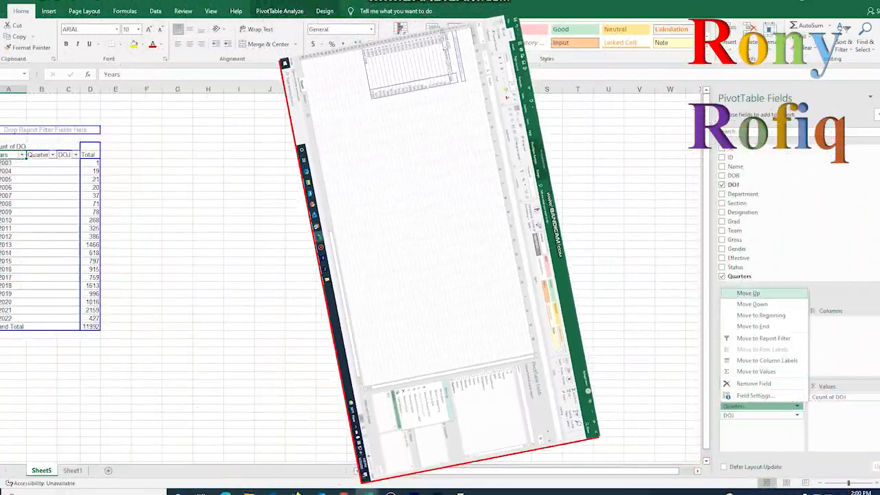
left_click(754, 383)
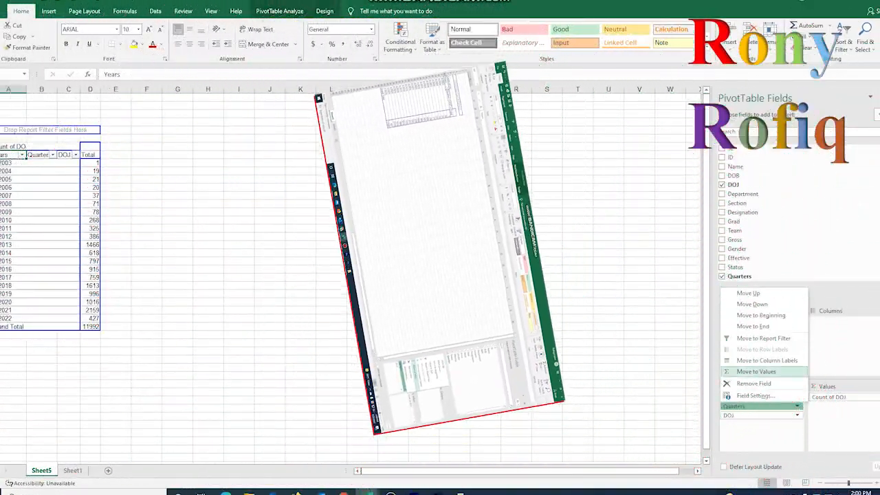
left_click(754, 384)
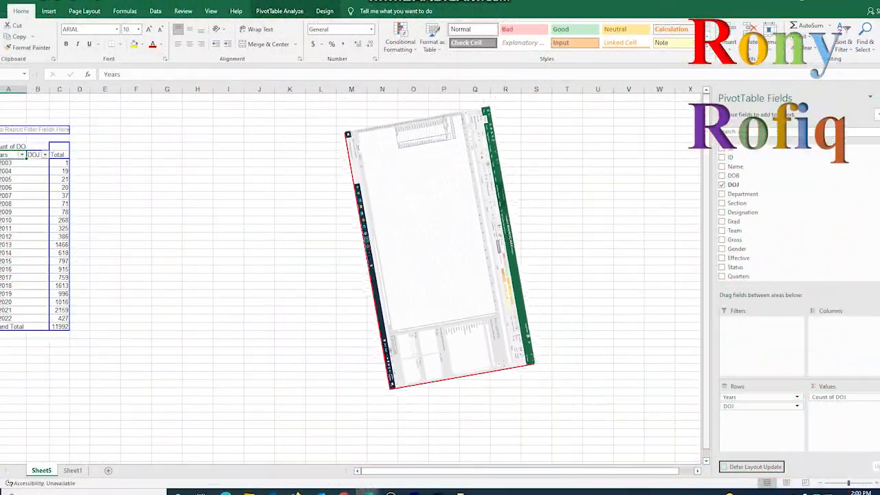
- Add the Department field to the pivot table's columns
left_click(106, 212)
left_click(5, 196)
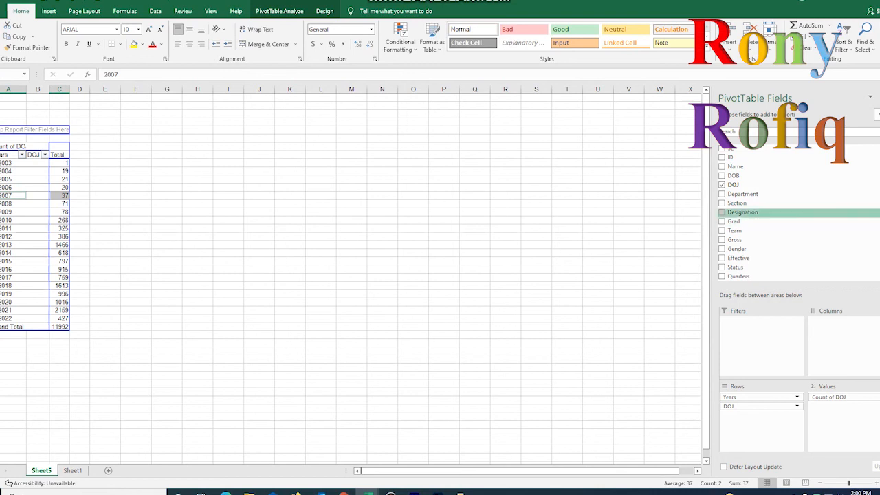
left_click_drag(743, 194, 832, 330)
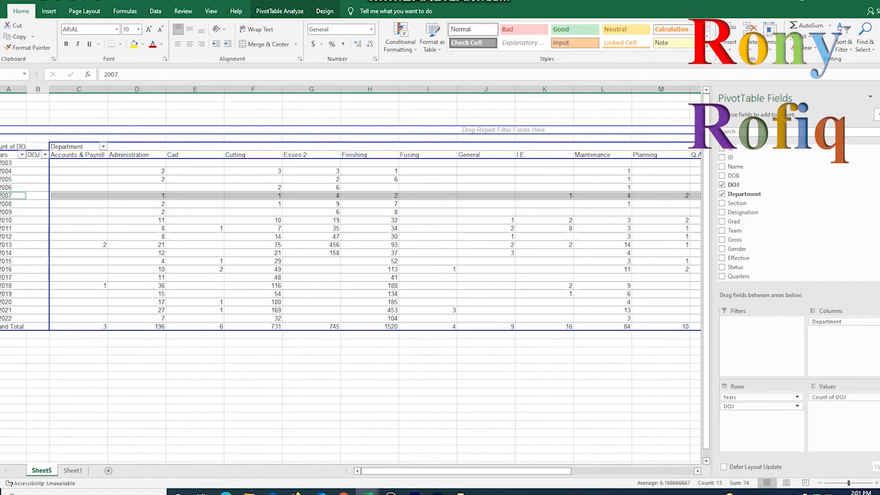
- Rotate the text of the pivot table's header row with the department names to 90 degrees
left_click(0, 154)
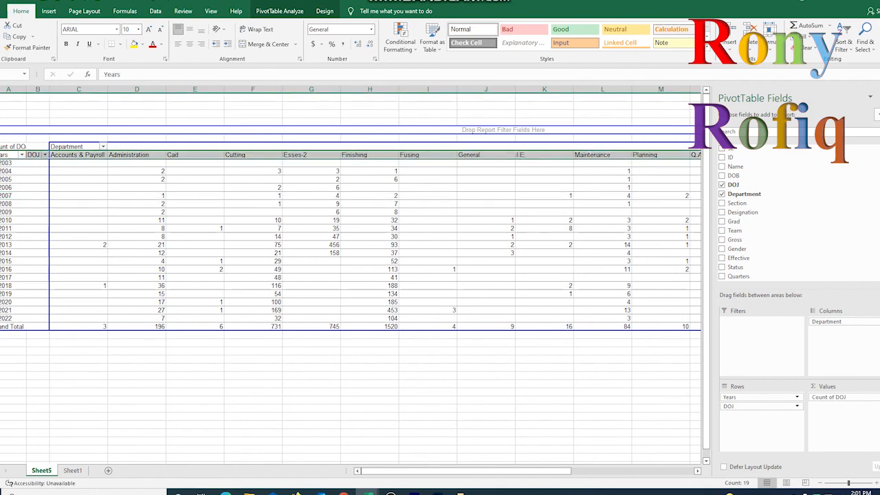
right_click(1, 155)
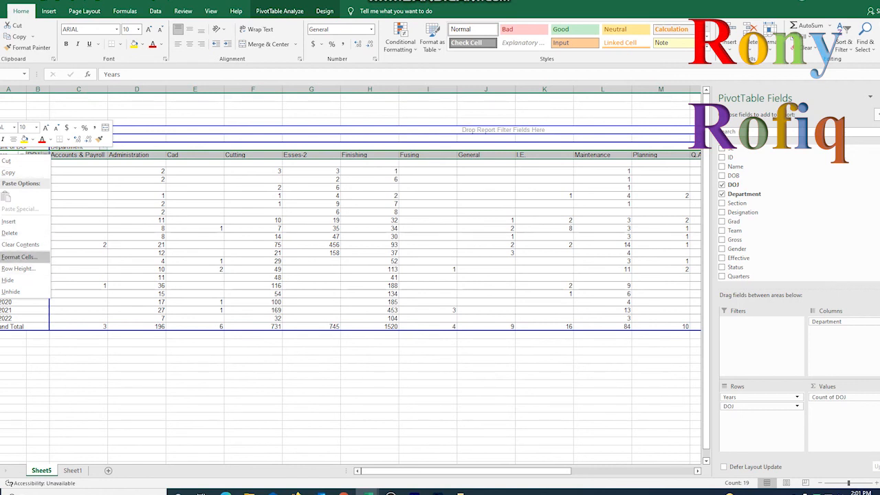
left_click(19, 257)
left_click_drag(129, 141, 249, 132)
left_click(150, 149)
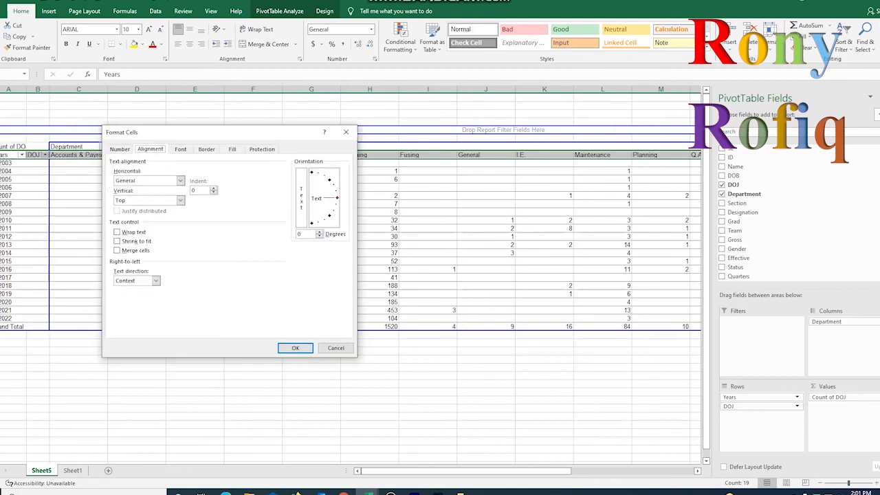
left_click_drag(337, 197, 311, 171)
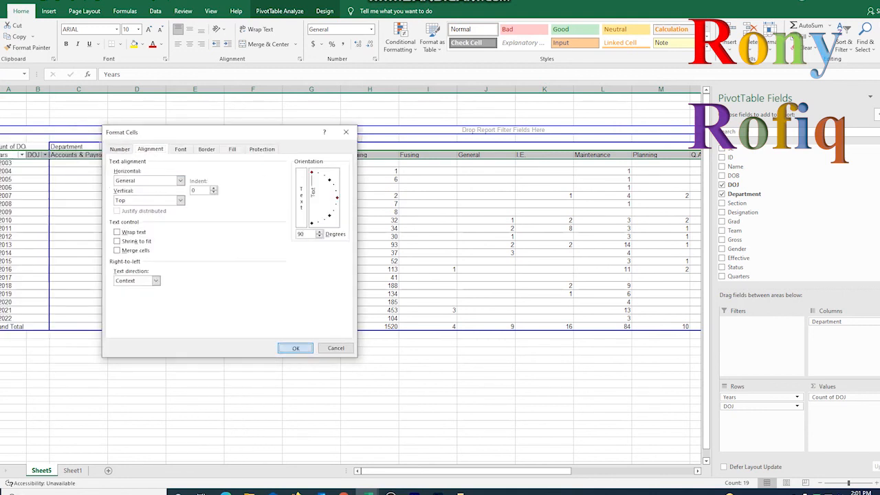
left_click(295, 348)
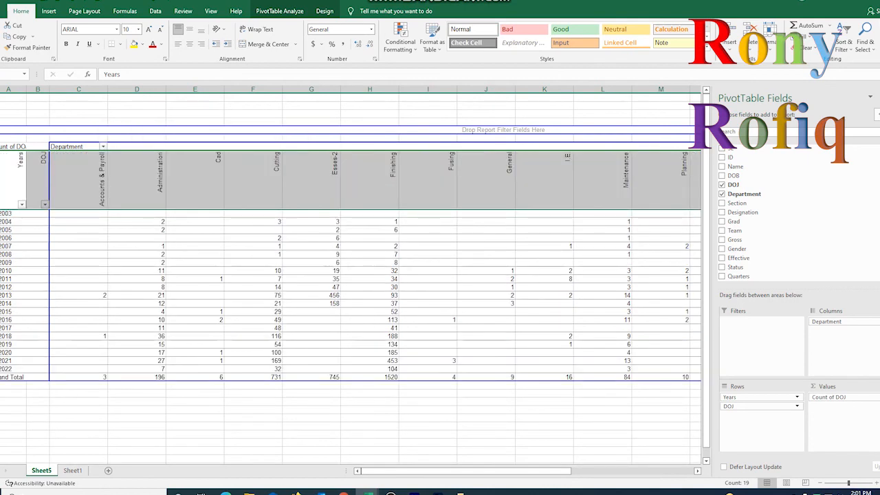
- AutoFit the widths of all columns in the pivot table sheet to their contents
key("ctrl+a")
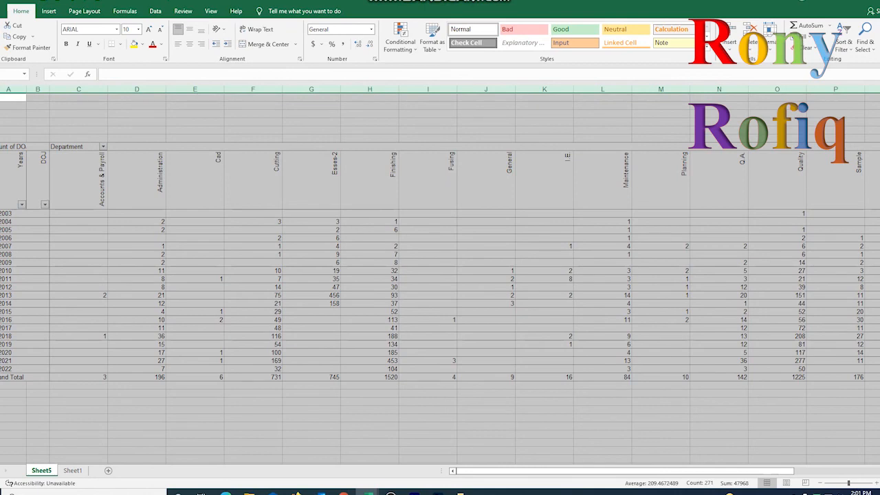
double_click(108, 89)
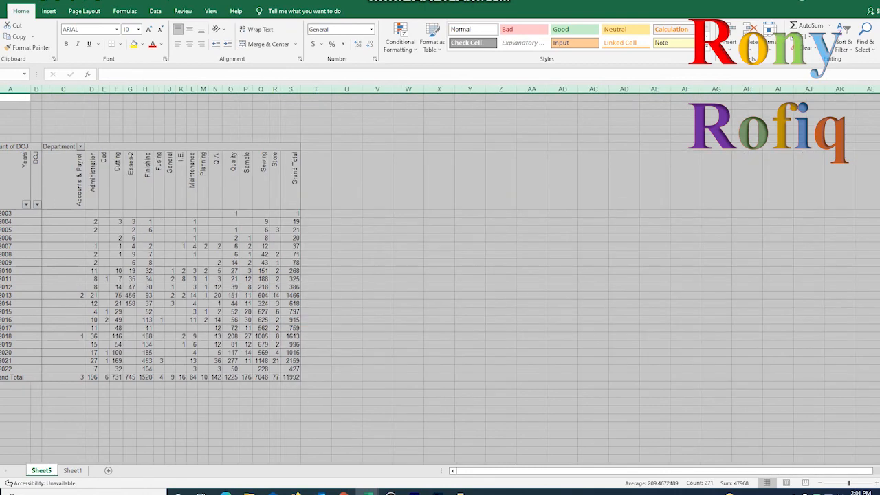
left_click(247, 329)
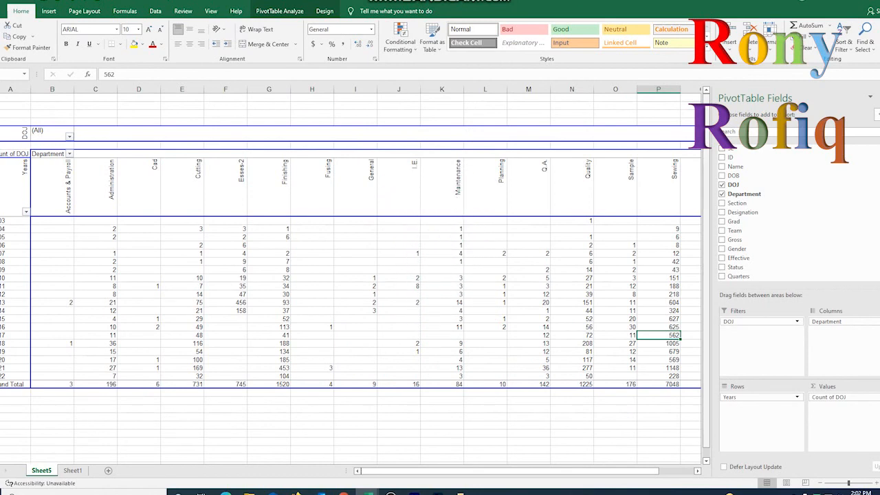
- Fit all column widths again to suit the pivot layout with DOJ as a report filter
left_click(0, 89)
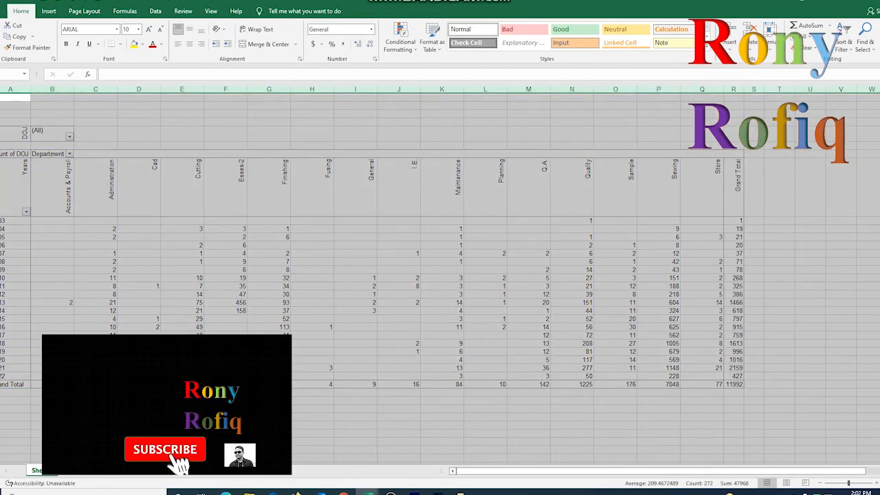
double_click(160, 90)
left_click(192, 229)
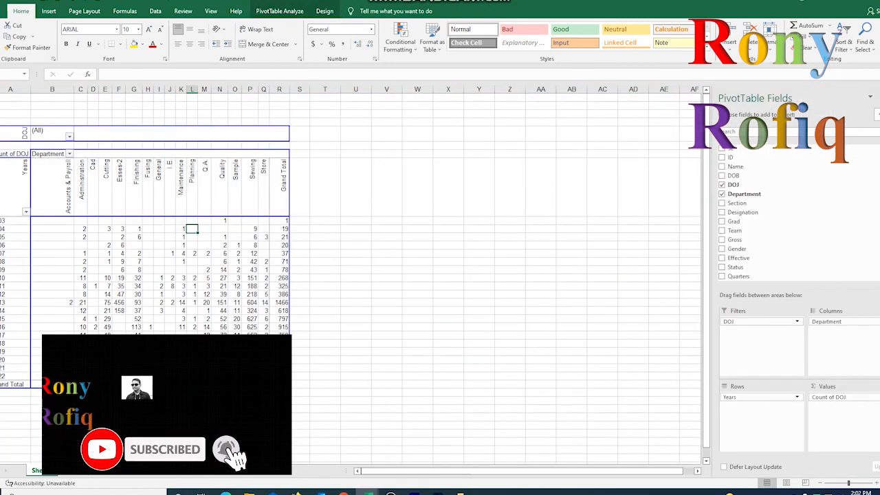